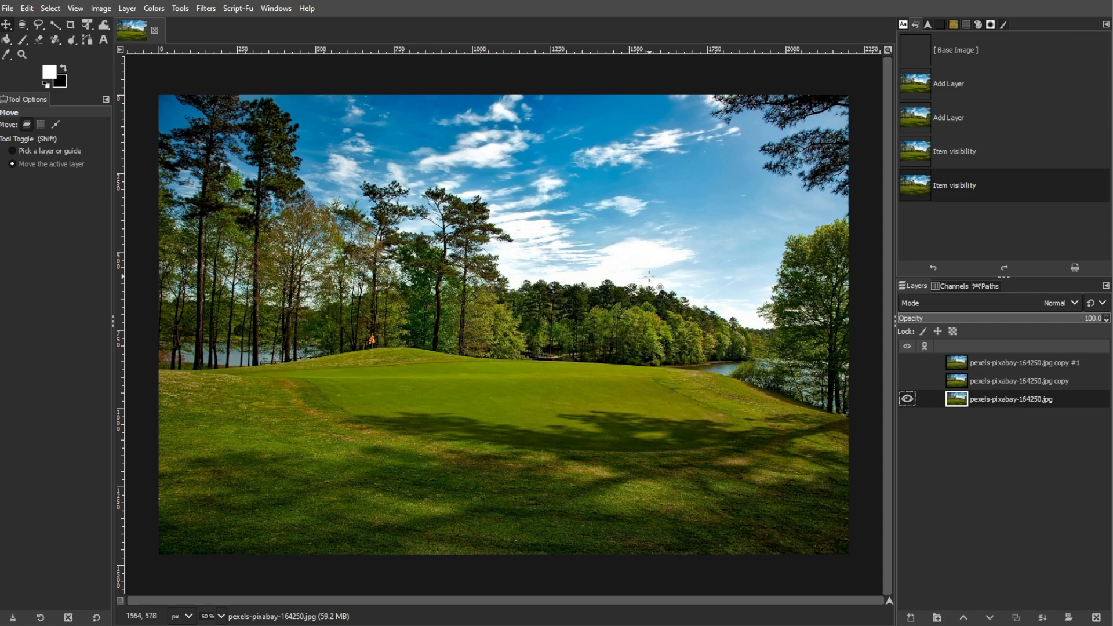
Outline most of the sky above the tree line with a closed Free Select selection
left_click(38, 27)
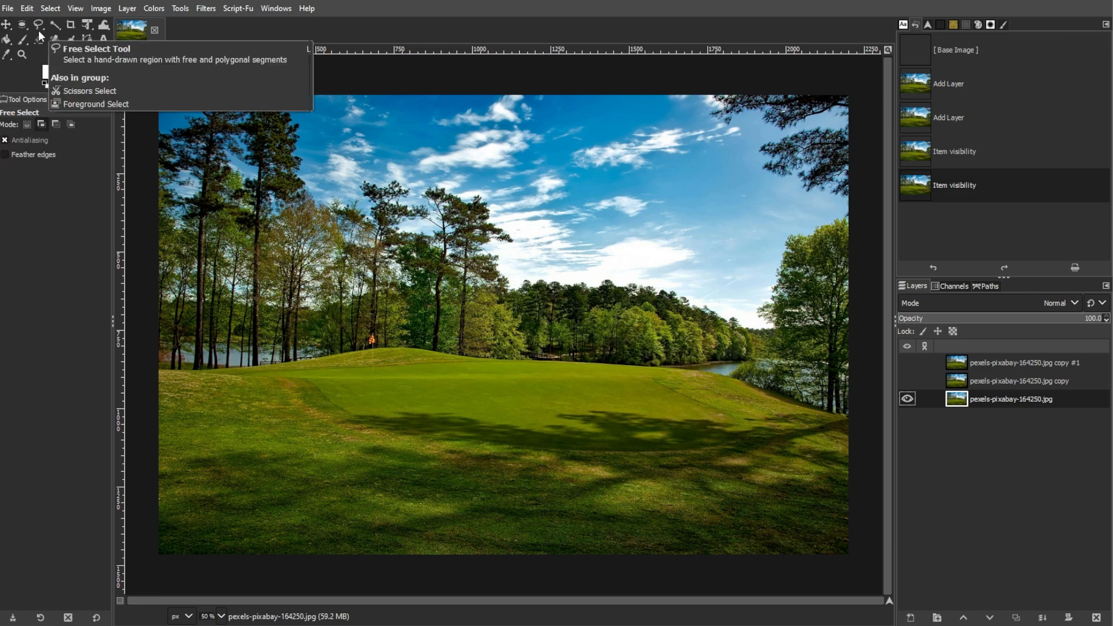
key("1")
key("minus")
mouse_move(263, 167)
left_mouse_down()
mouse_move(324, 301)
mouse_move(571, 333)
mouse_move(869, 447)
mouse_move(874, 232)
mouse_move(264, 167)
left_mouse_up()
key("Return")
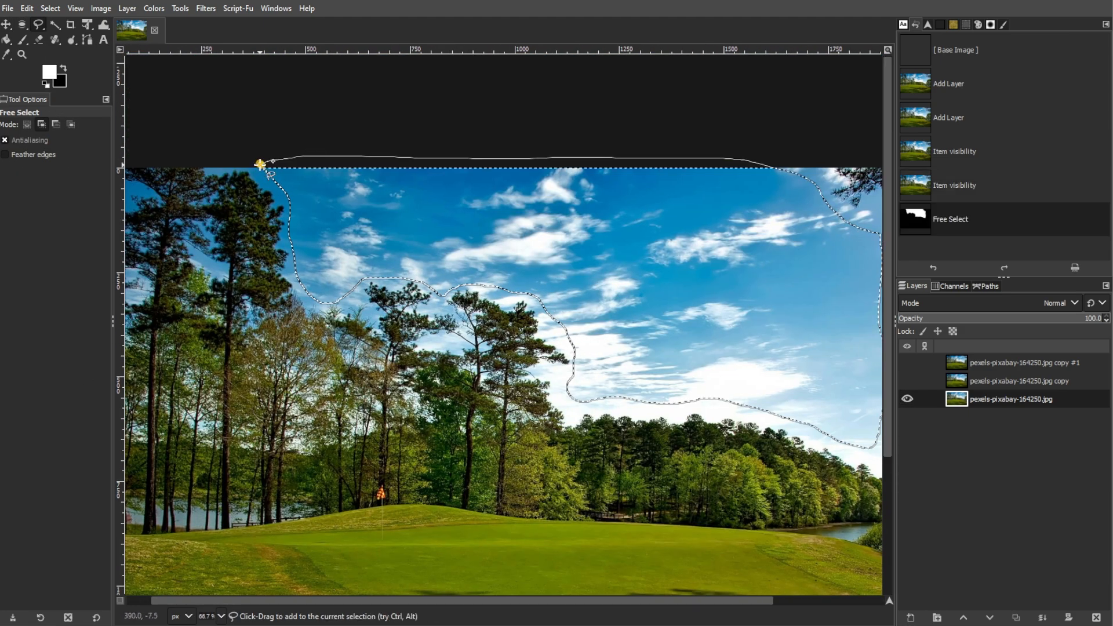
Add the remaining sky between the overhanging branches and the tree on the photo's right to the selection
key("minus")
left_click(41, 124)
mouse_move(777, 262)
left_mouse_down()
mouse_move(788, 400)
mouse_move(823, 318)
mouse_move(875, 307)
mouse_move(777, 262)
left_mouse_up()
key("Return")
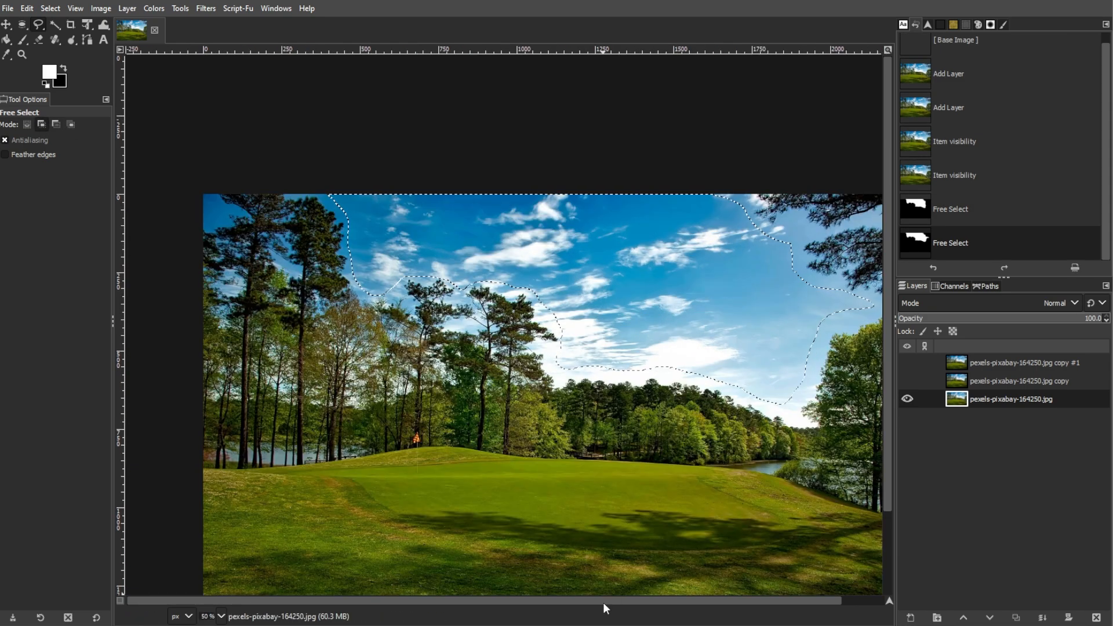
key("shift+j")
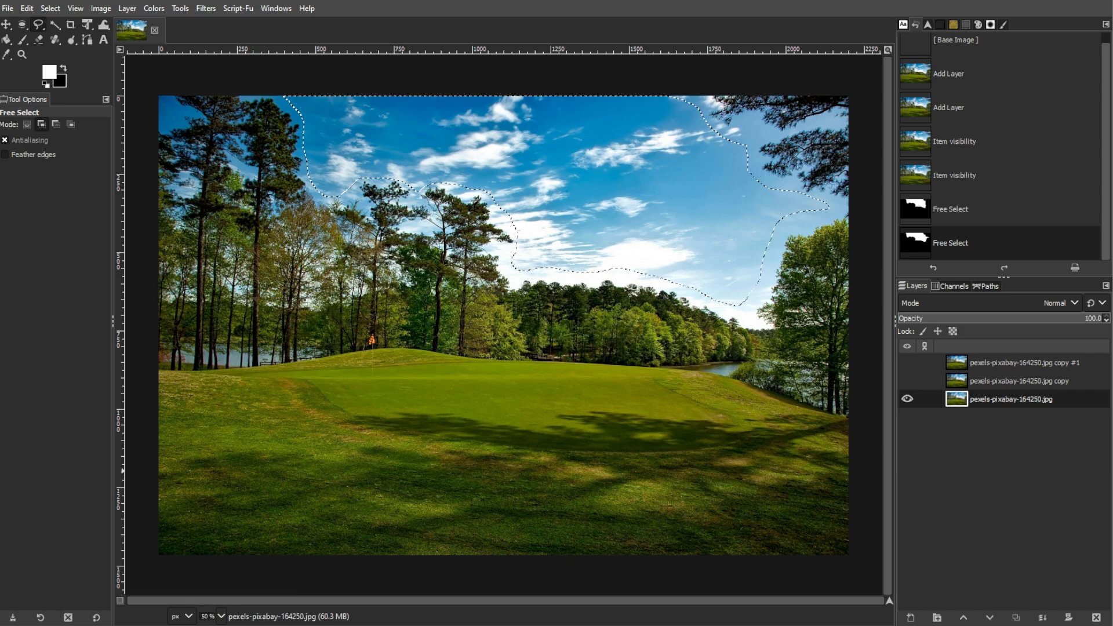
Feather the sky selection by 50 px
left_click(50, 8)
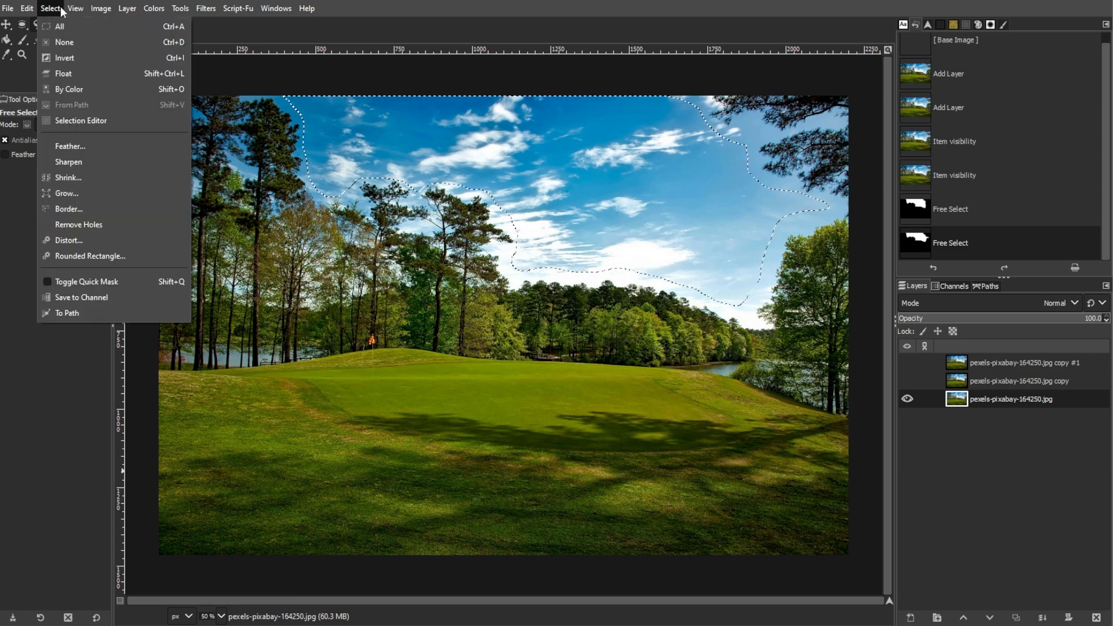
left_click(80, 146)
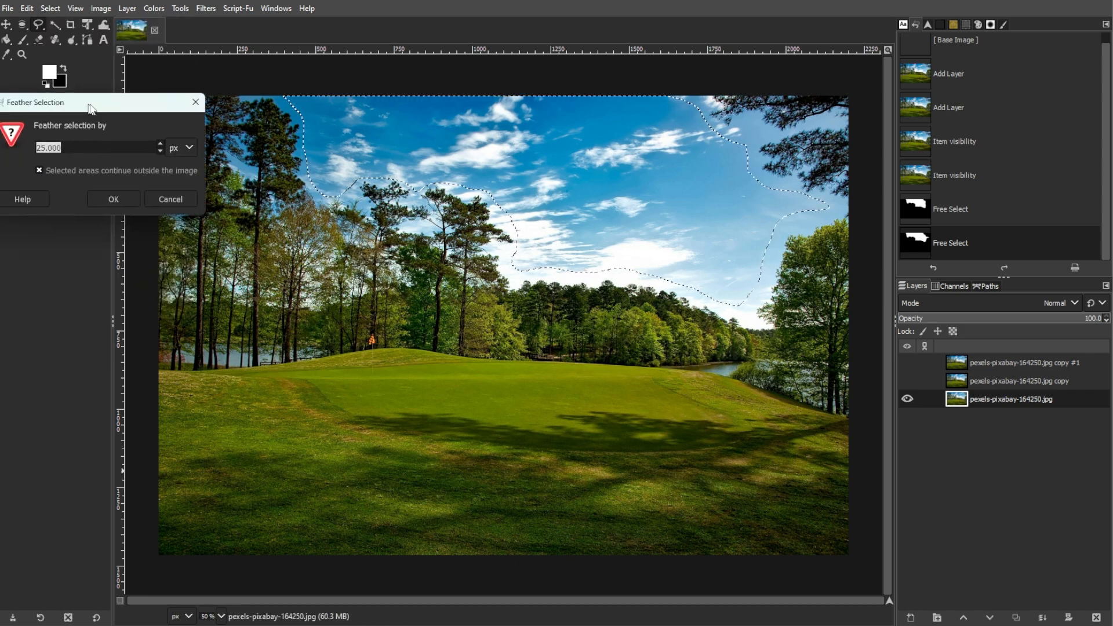
type("50")
left_click(406, 211)
Despeckle the selected sky with Adaptive and Recursive on, radius 1, black level -1 and white level 256, then clear the selection
left_click(202, 8)
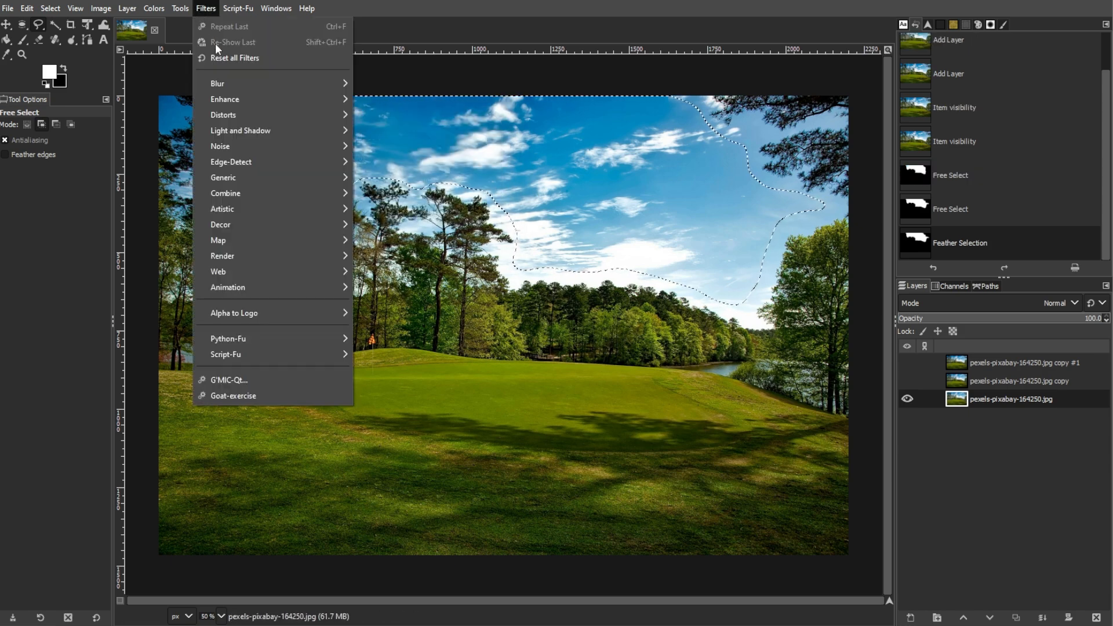
mouse_move(341, 100)
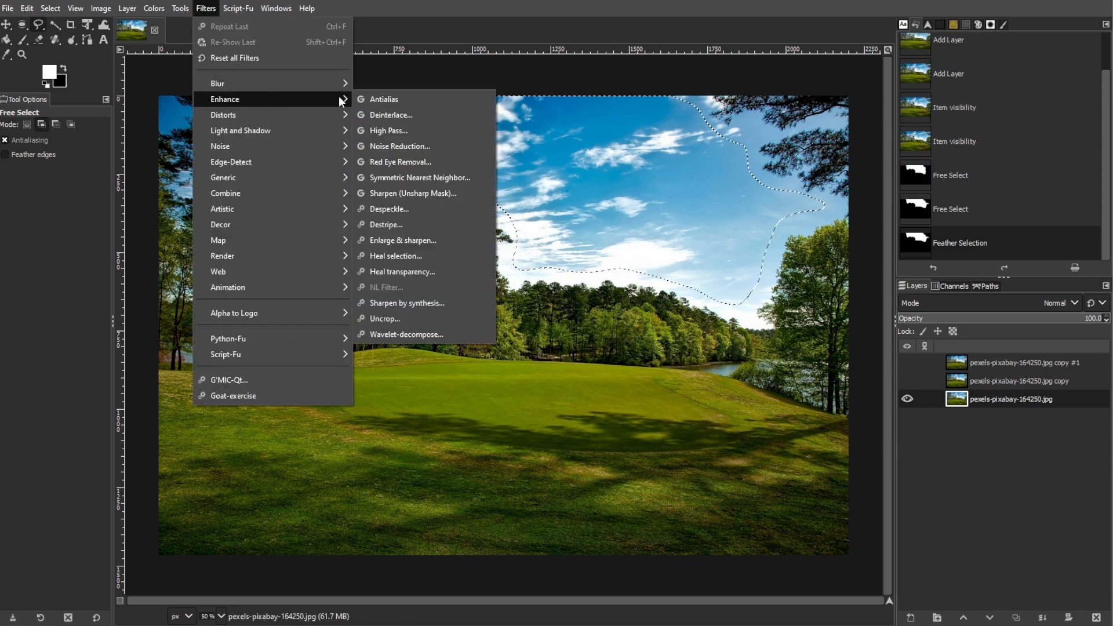
left_click(388, 209)
left_click(181, 330)
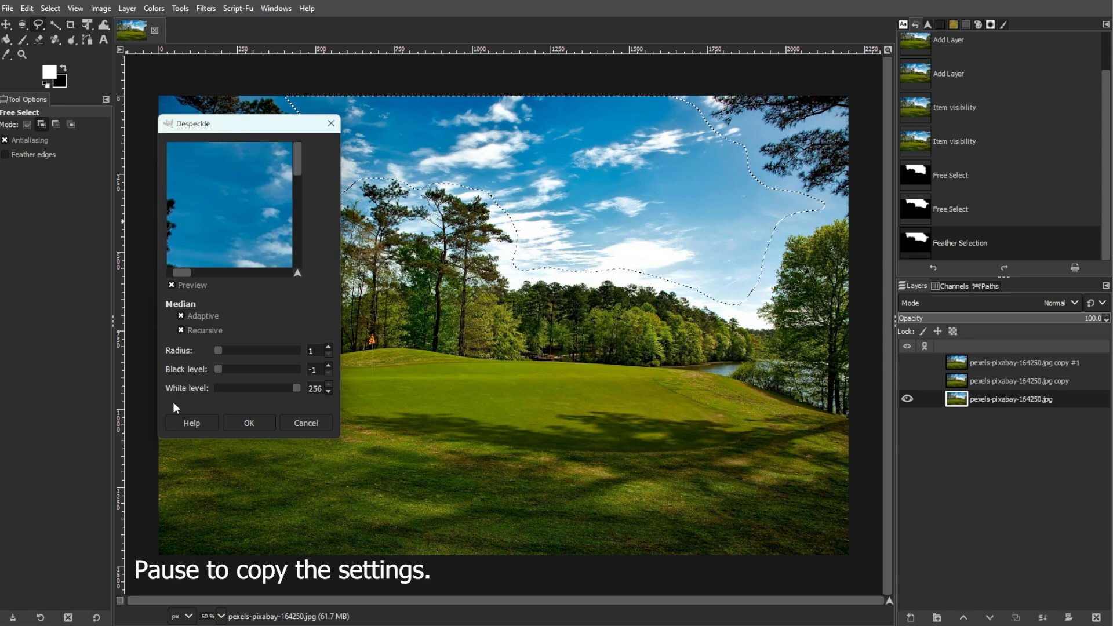
key("Return")
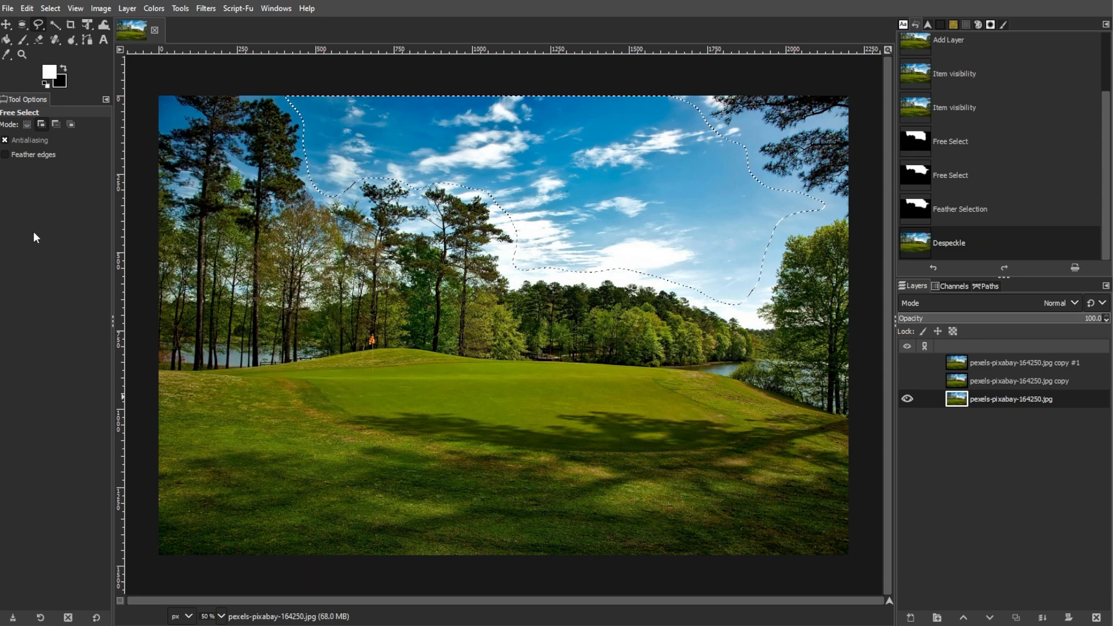
left_click(50, 9)
left_click(57, 42)
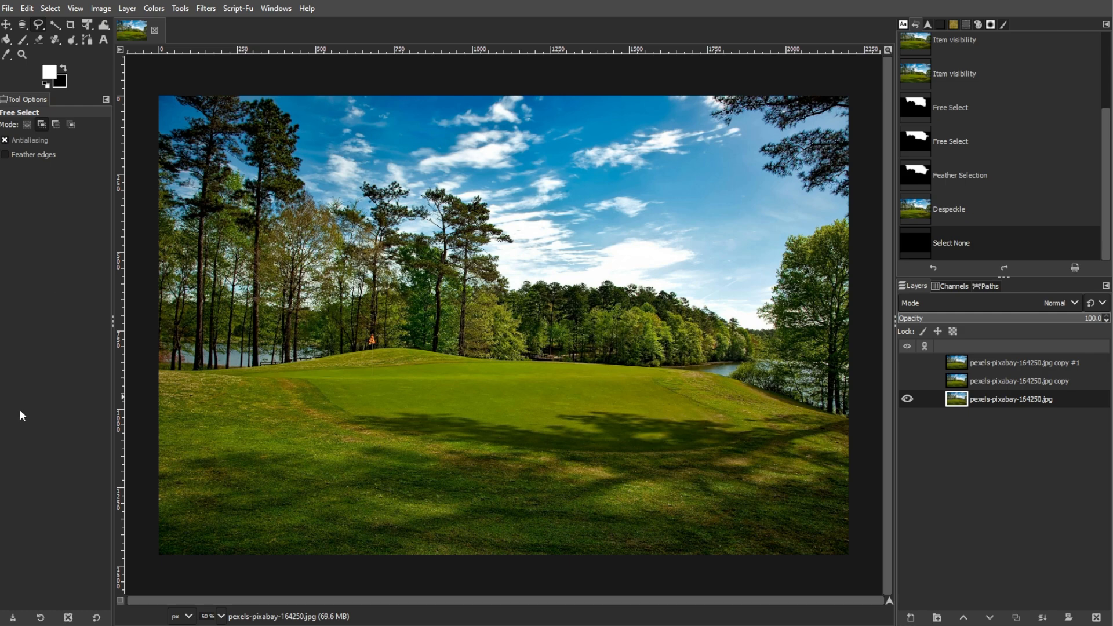
Apply a Selective Gaussian Blur to the bottom layer with blur radius 1.00 and max. delta 1.000
left_click(204, 9)
mouse_move(237, 101)
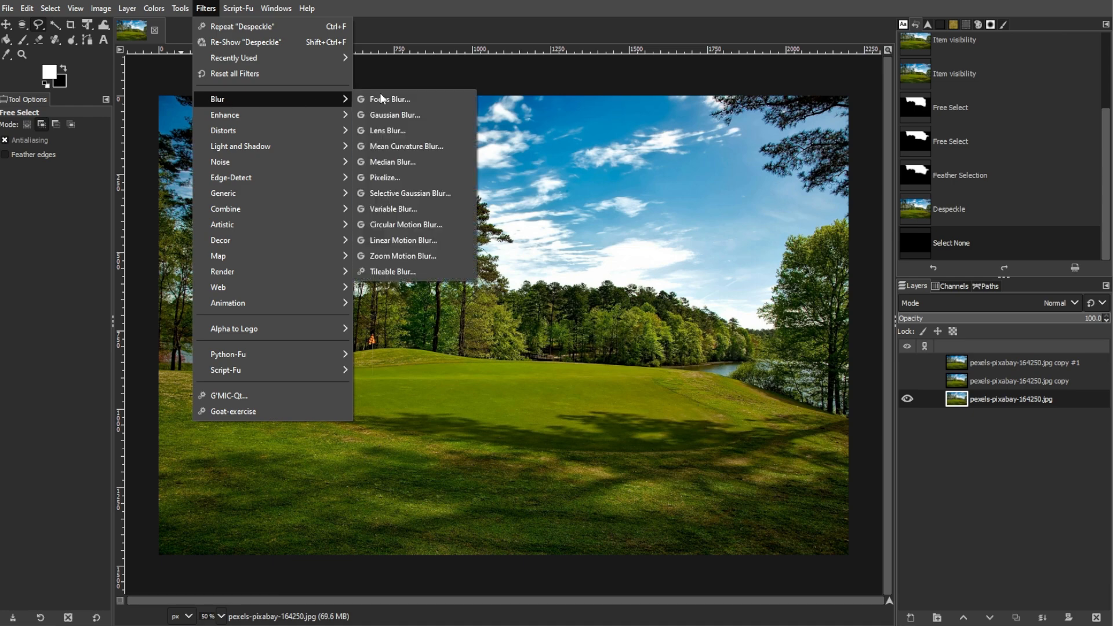
left_click(387, 192)
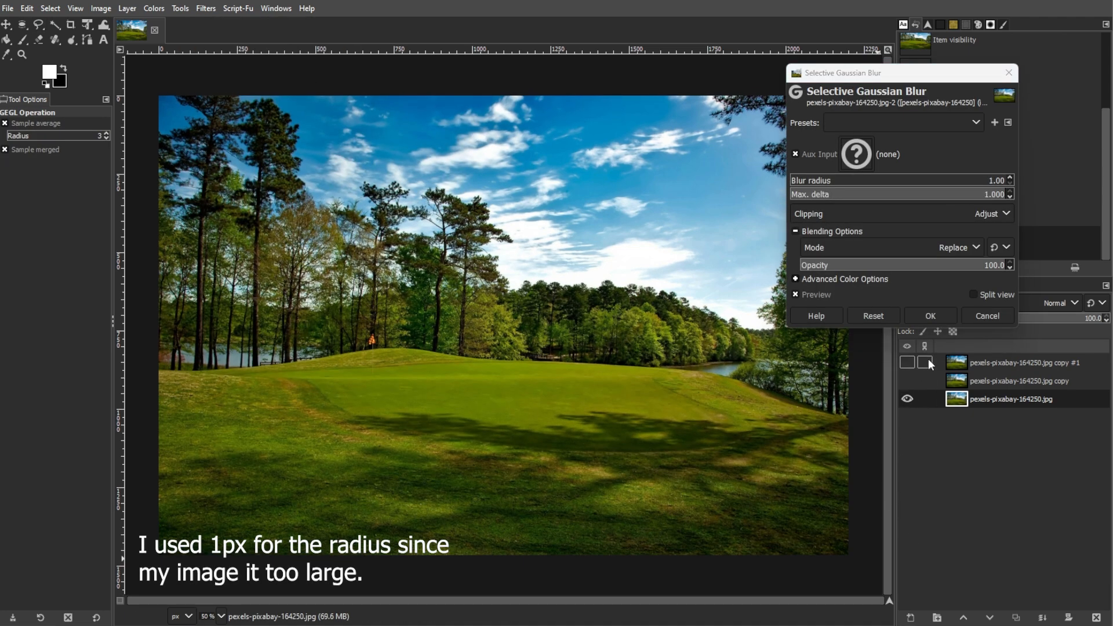
left_click(929, 315)
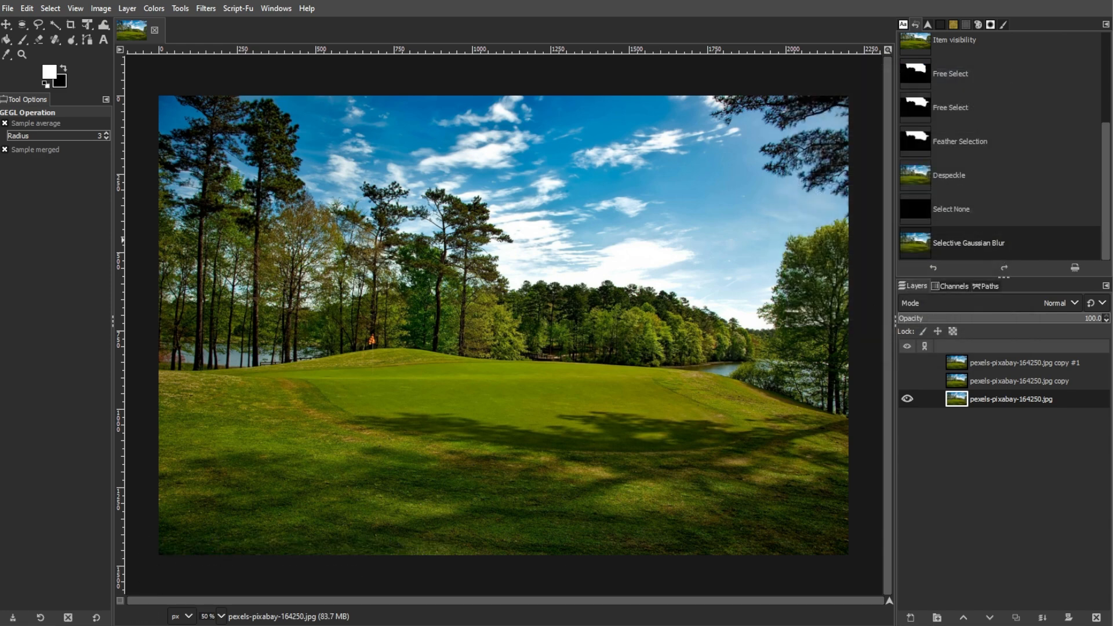
Convert the bottom layer to monochrome with Mono Mixer, using red 0.533, green 1.419 and blue -0.619
left_click(158, 9)
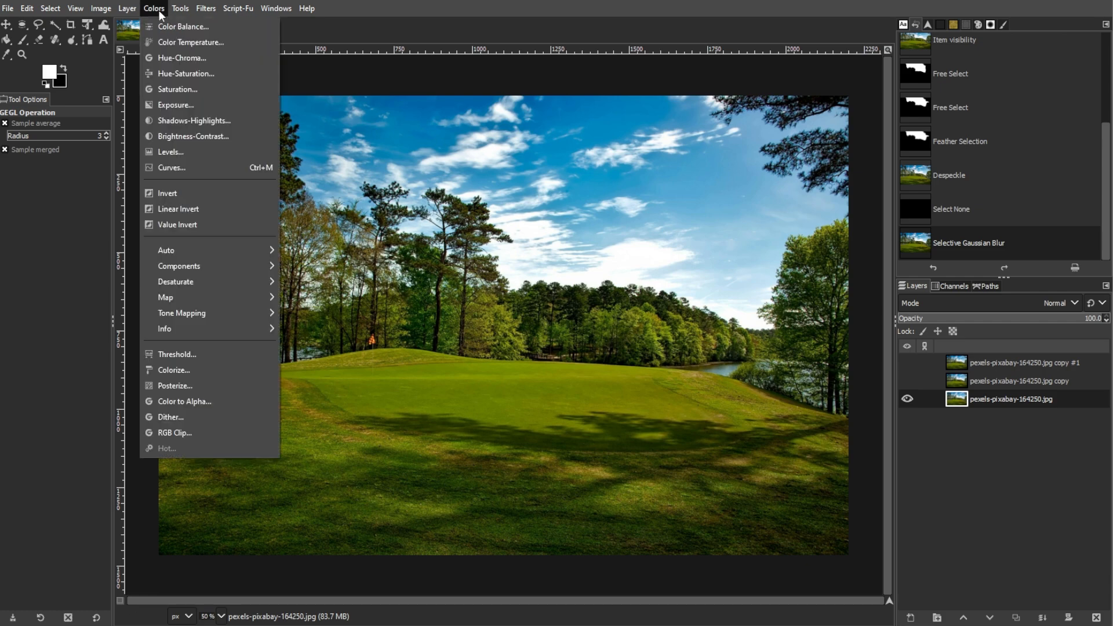
mouse_move(190, 264)
left_click(314, 298)
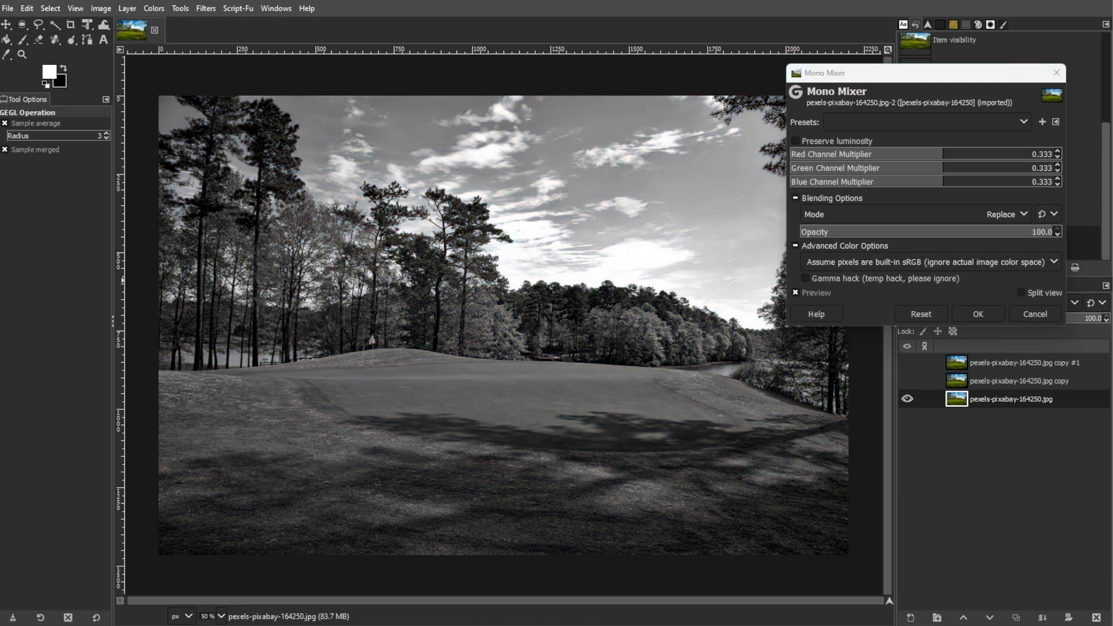
left_click(1023, 155)
mouse_move(1022, 156)
left_mouse_down()
mouse_move(992, 157)
mouse_move(1026, 171)
left_mouse_up()
left_click_drag(840, 182, 881, 187)
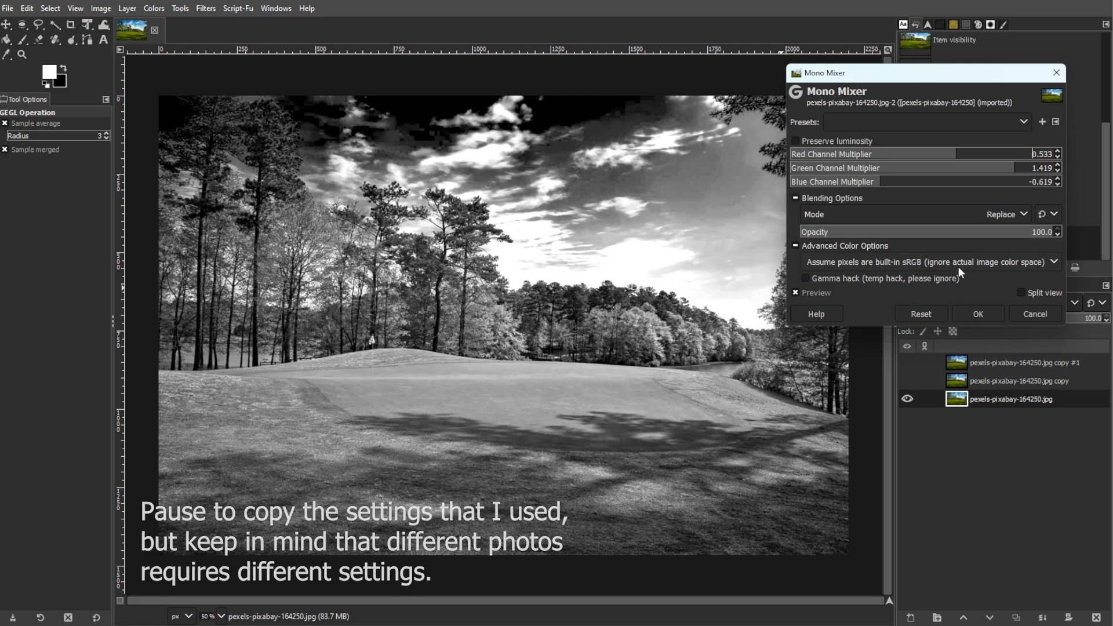
left_click(962, 313)
Show the pexels-pixabay-164250.jpg copy layer and desaturate it
left_click(908, 381)
left_click(1011, 381)
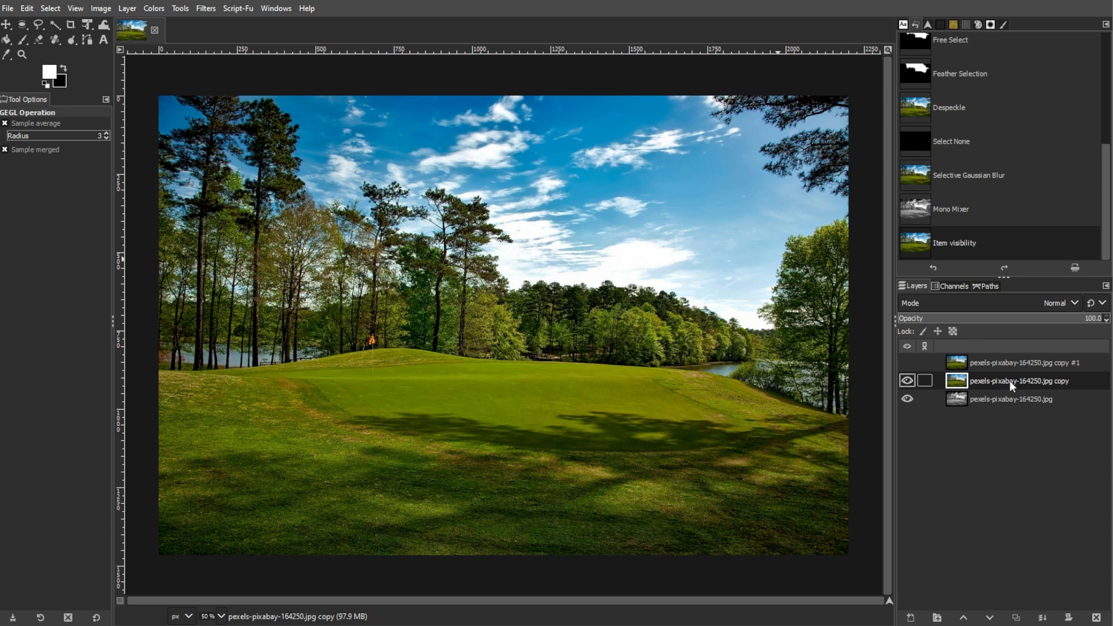
left_click(164, 8)
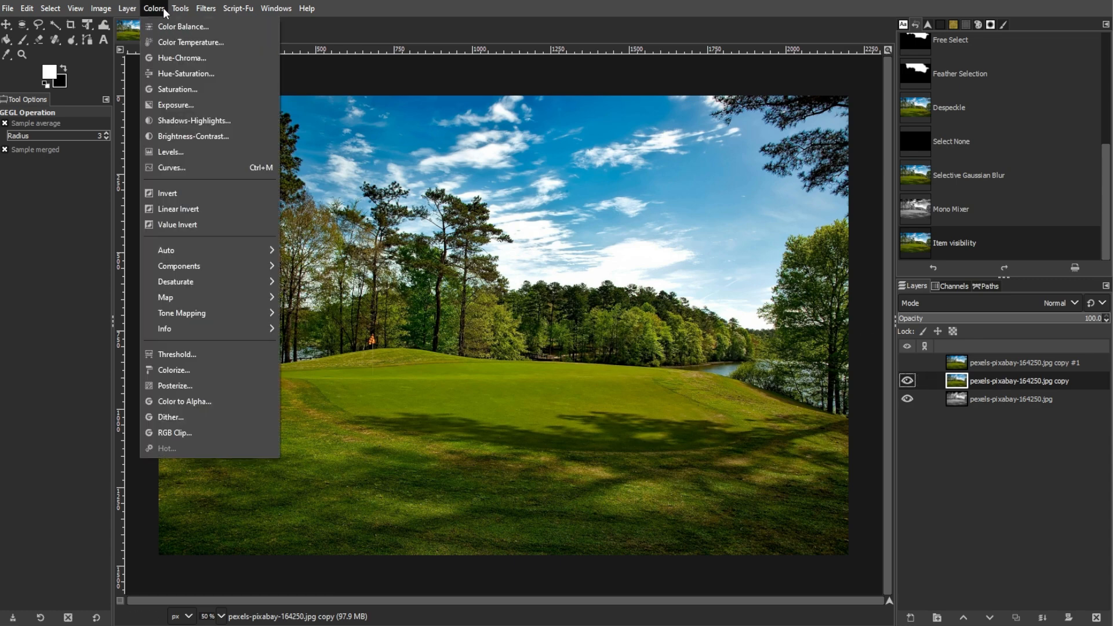
mouse_move(174, 282)
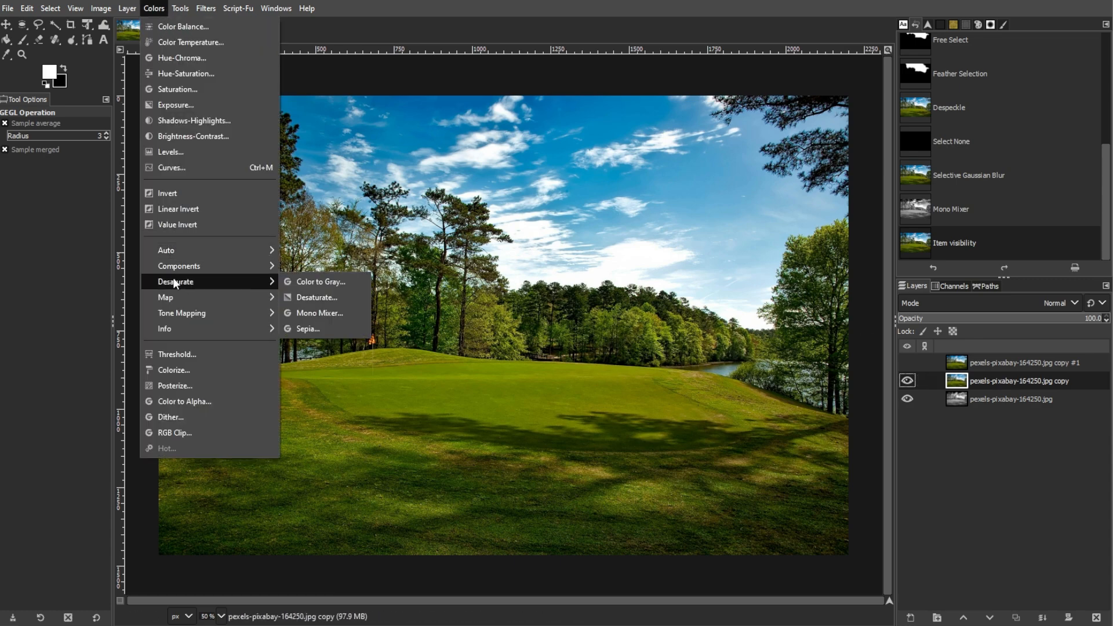
left_click(316, 297)
left_click(978, 281)
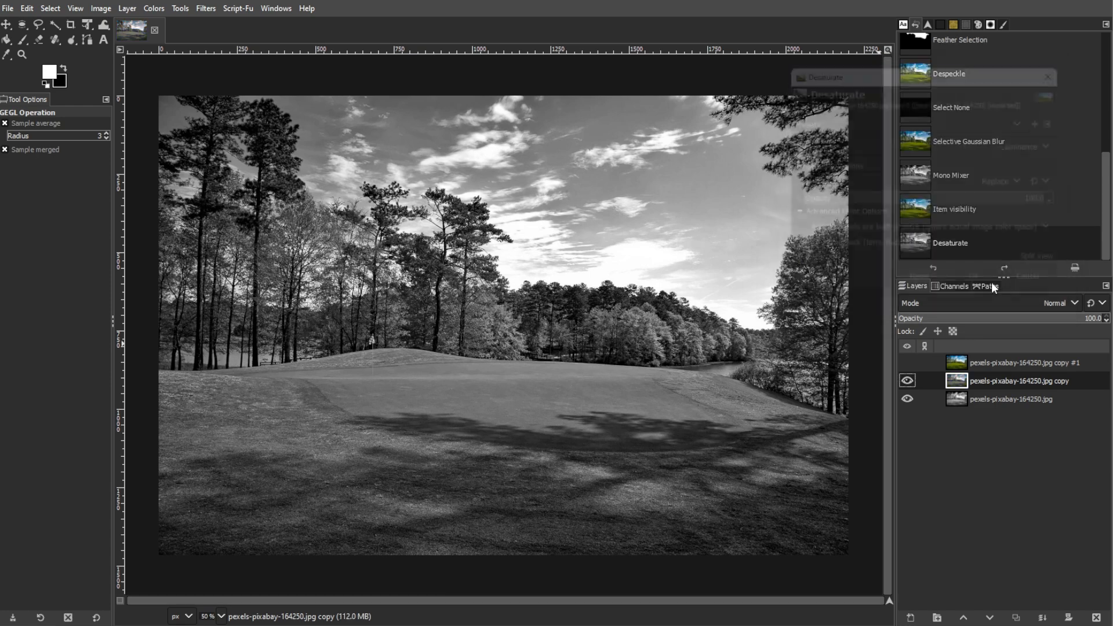
Compare the desaturated copy with the Mono Mixer layer by switching its visibility, leaving the copy hidden
left_click(907, 380)
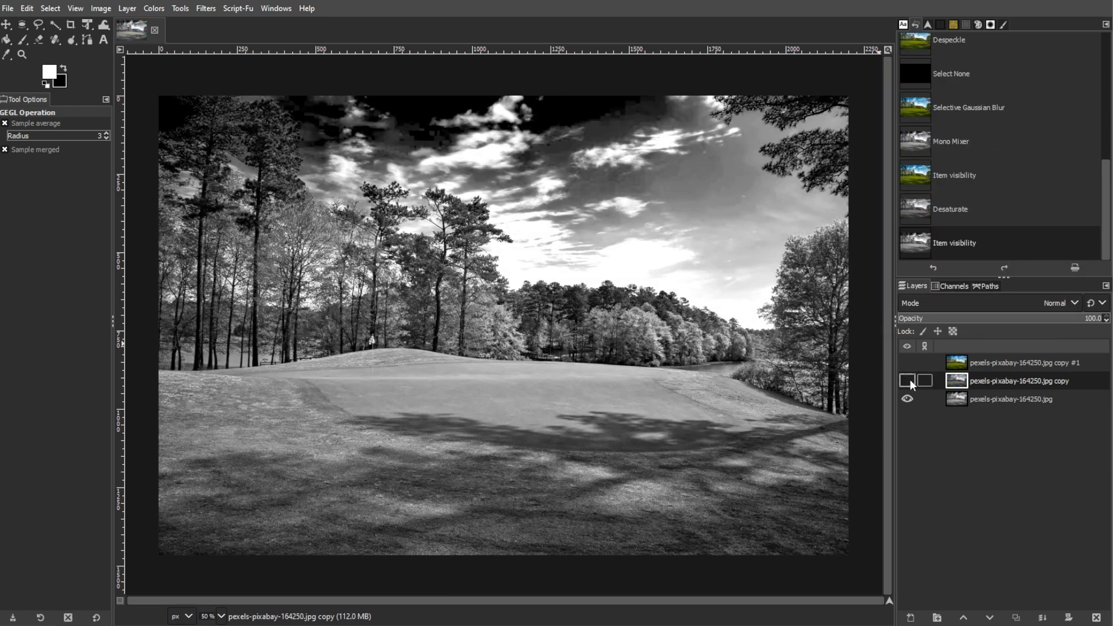
left_click(907, 380)
left_click(908, 380)
left_click(908, 381)
left_click(908, 380)
Show the color layer pexels-pixabay-164250.jpg copy #1 and set its opacity to 36.1
left_click(991, 364)
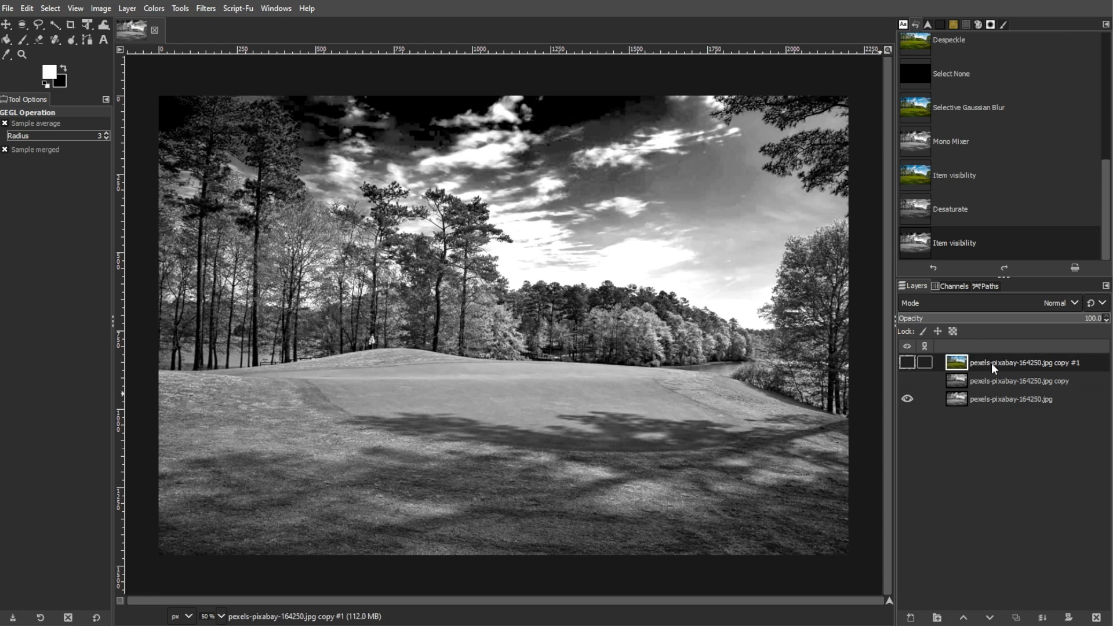
left_click(907, 363)
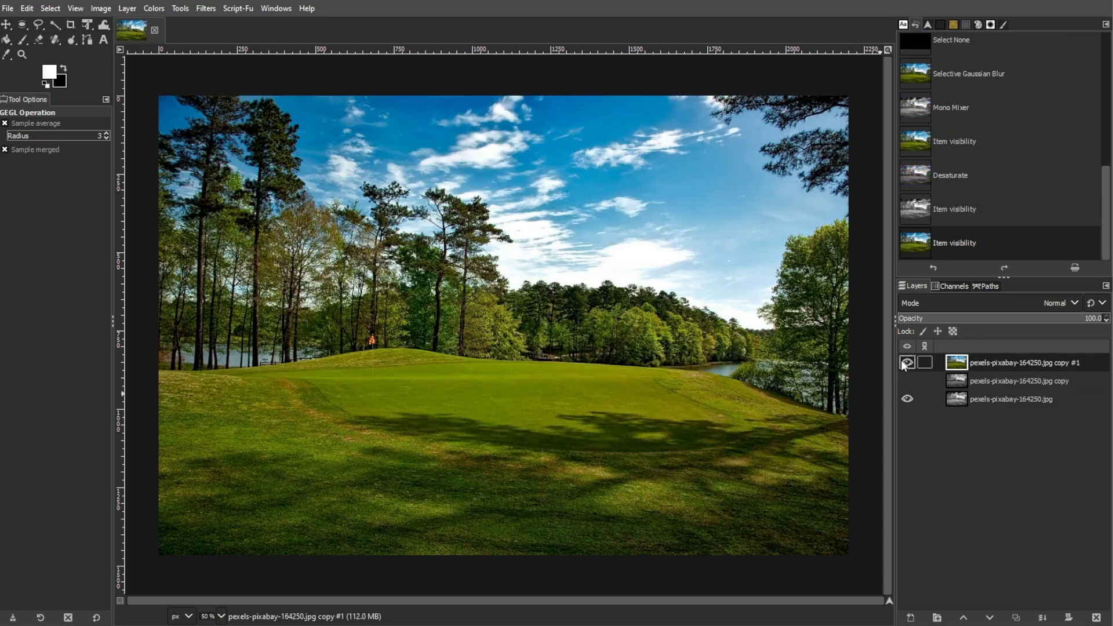
left_click_drag(948, 318, 972, 325)
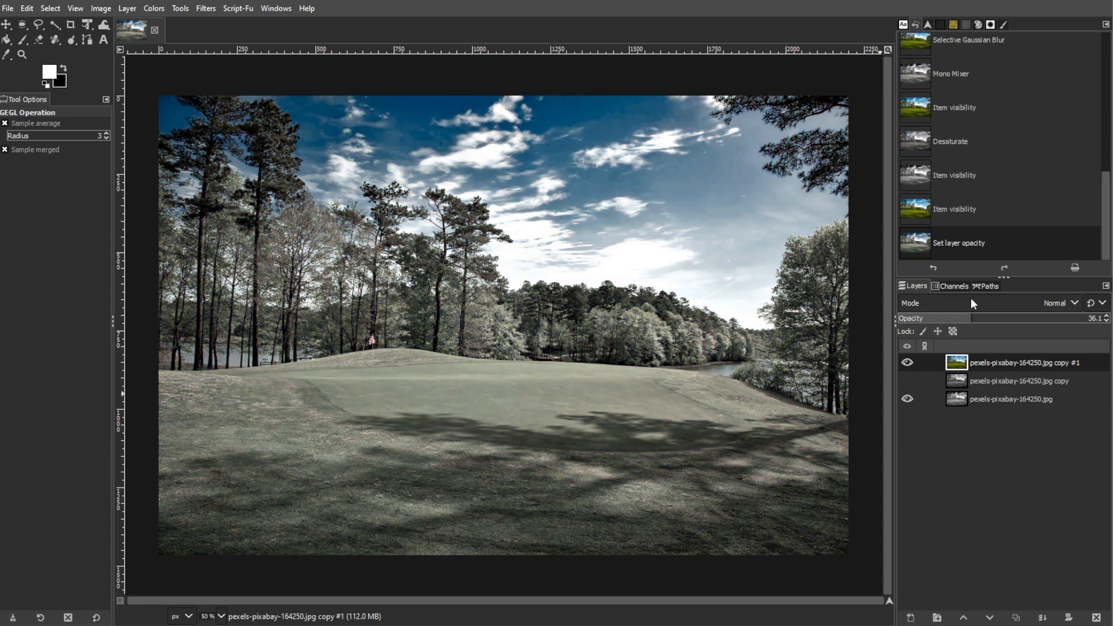
Set the blend mode of the top color layer to HSL Color
left_click(971, 300)
scroll(951, 530, "down", 3)
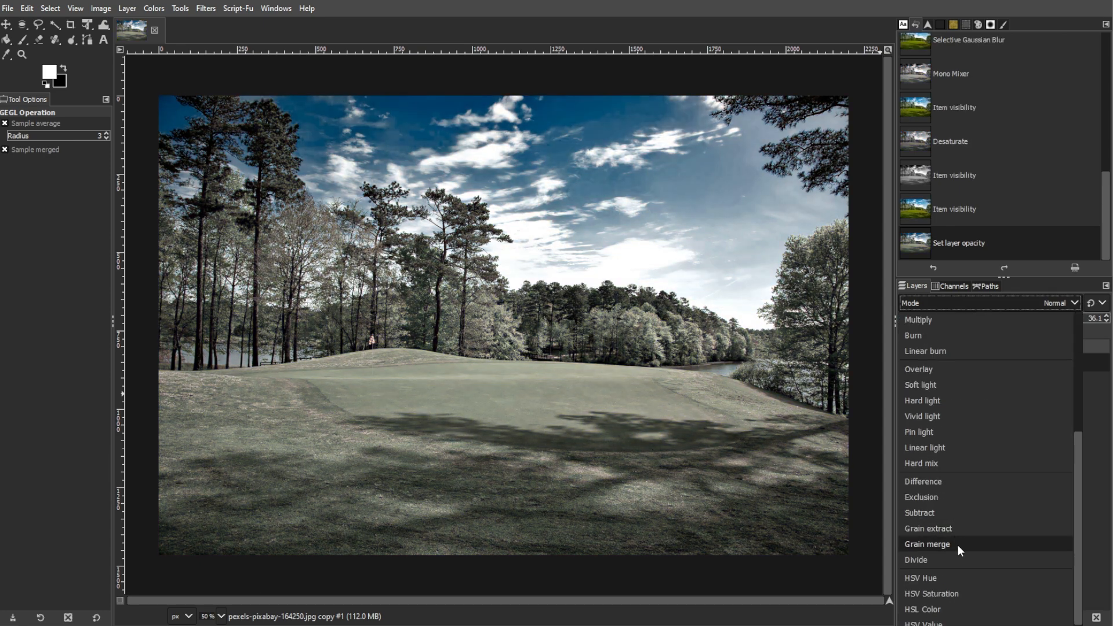
left_click(948, 602)
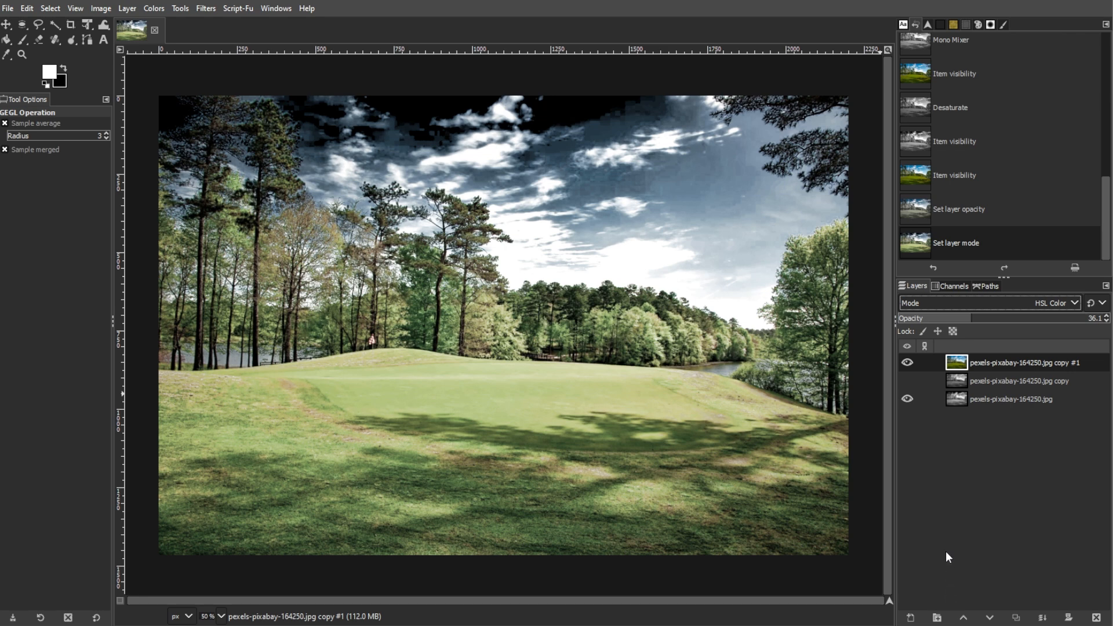
Duplicate the bottom monochrome layer and apply a Gaussian Blur with Size X and Size Y 1.01 to the duplicate
left_click(982, 399)
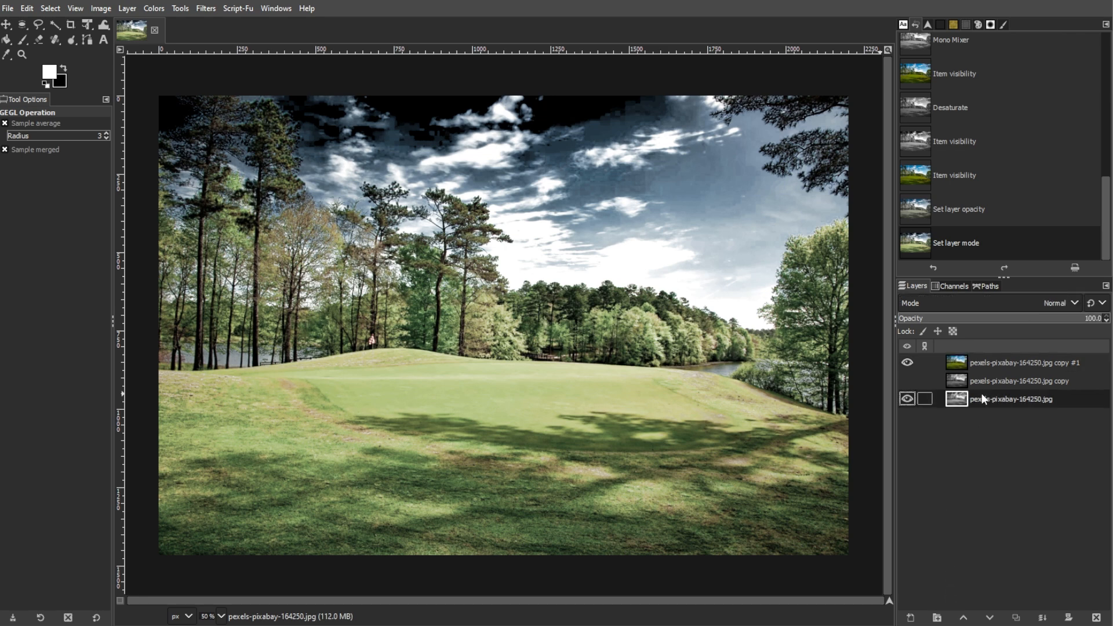
key("ctrl+shift+d")
left_click(206, 8)
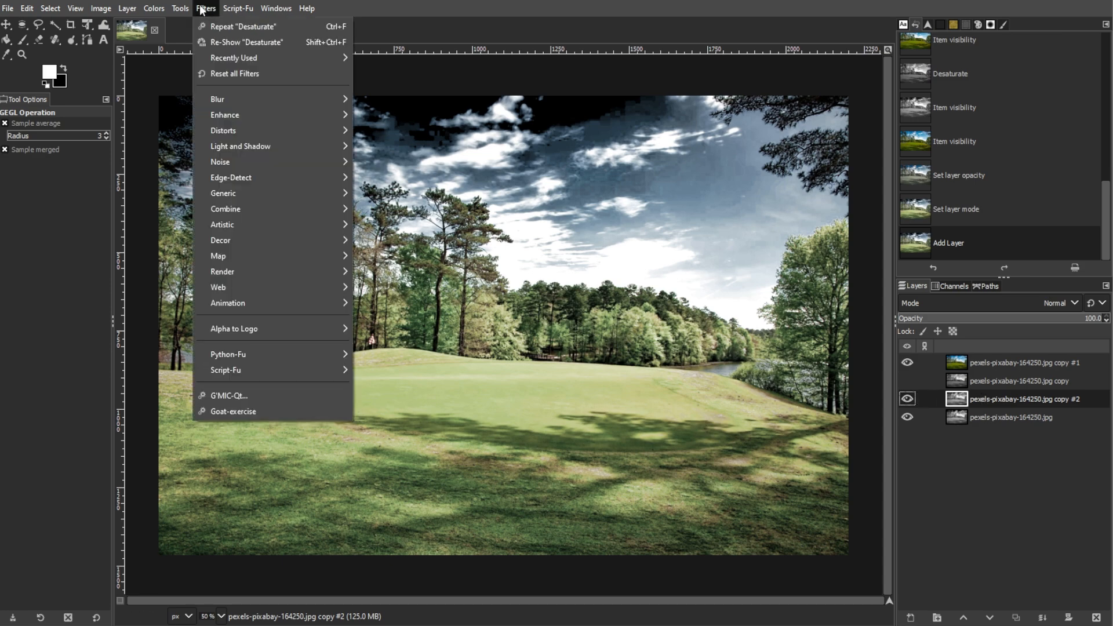
mouse_move(205, 99)
left_click(377, 114)
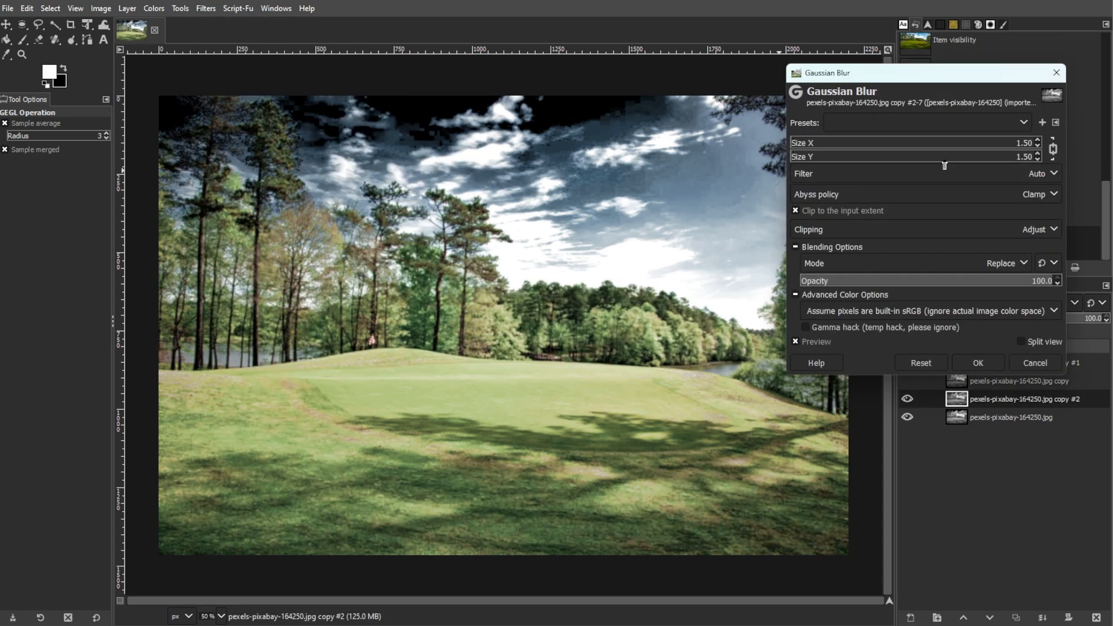
left_click(803, 143)
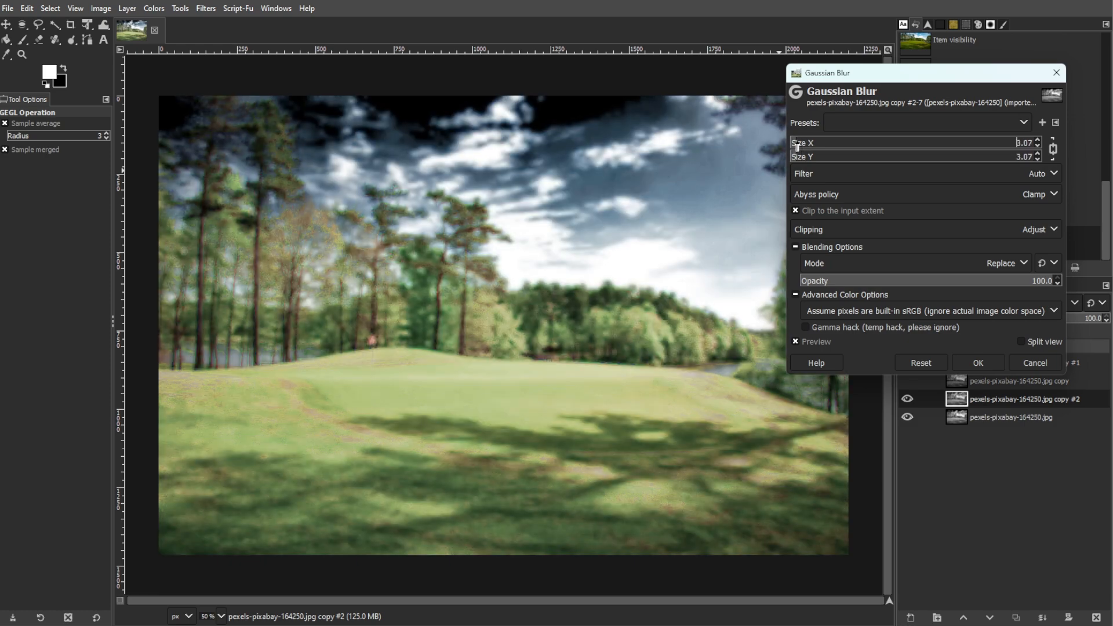
left_click(793, 145)
left_click(793, 145)
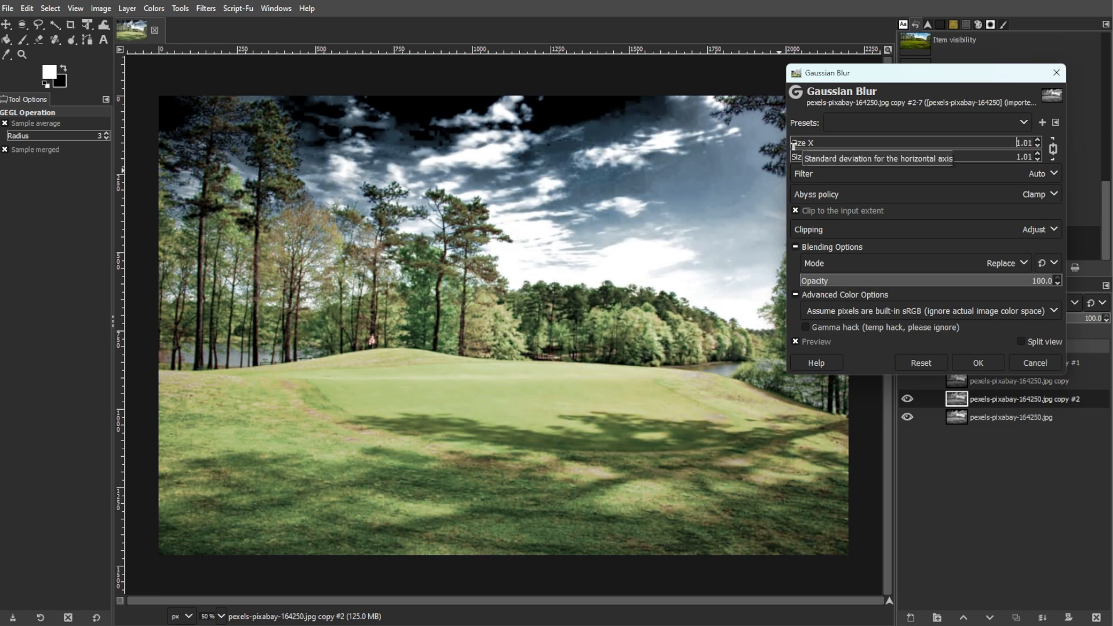
left_click(969, 361)
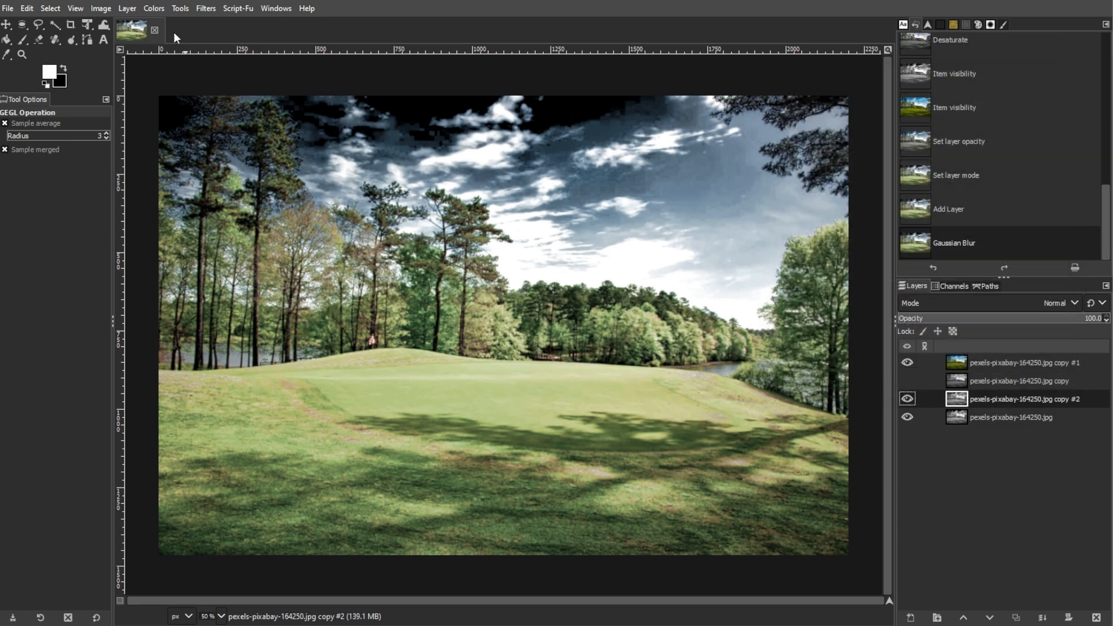
Start Color Balance on the blurred duplicate and set the shadows to Cyan-Red 40, Magenta-Green -10 and Yellow-Blue -30
left_click(155, 10)
left_click(155, 26)
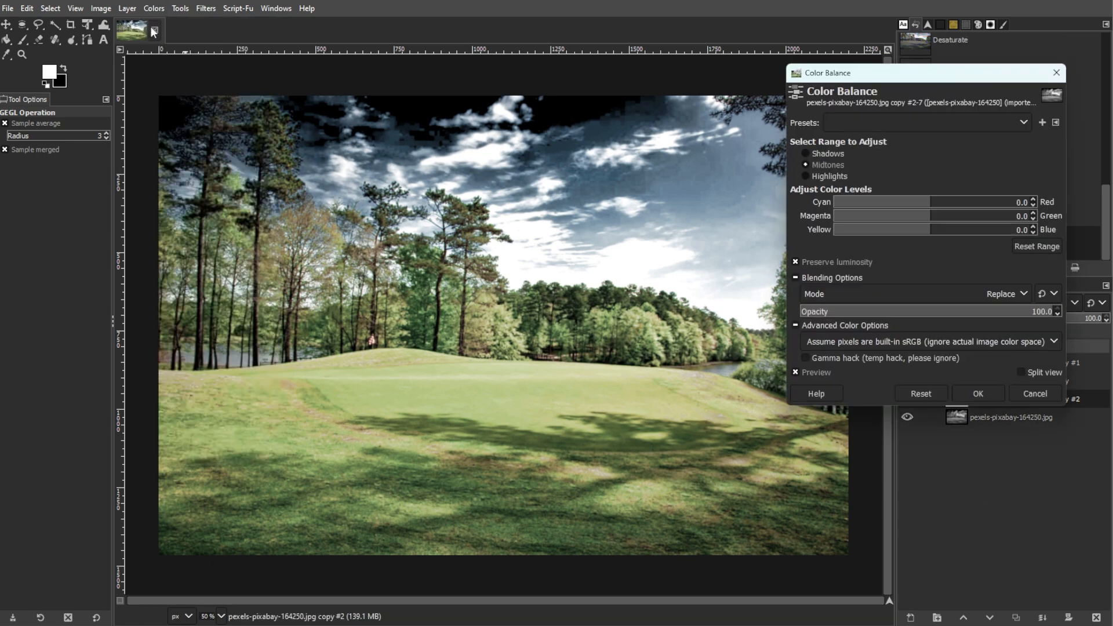
left_click(934, 203)
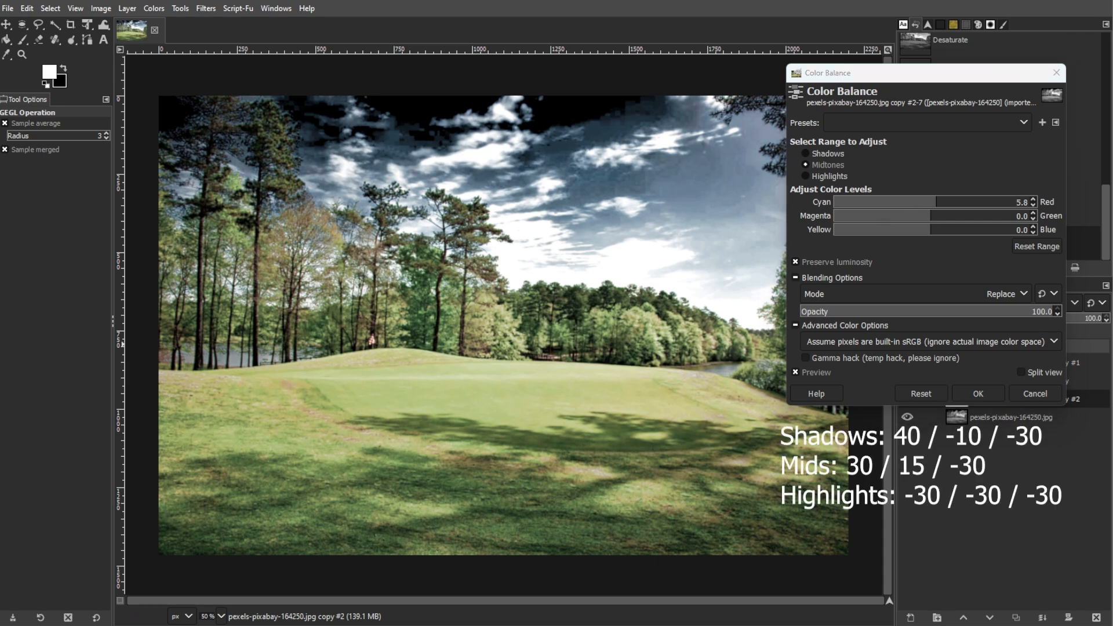
left_click(828, 153)
double_click(1018, 202)
type("40")
key("Tab")
type("-10")
key("Tab")
type("-30")
Set the Color Balance midtones to Cyan-Red 30, Magenta-Green 15 and Yellow-Blue -30
left_click(828, 165)
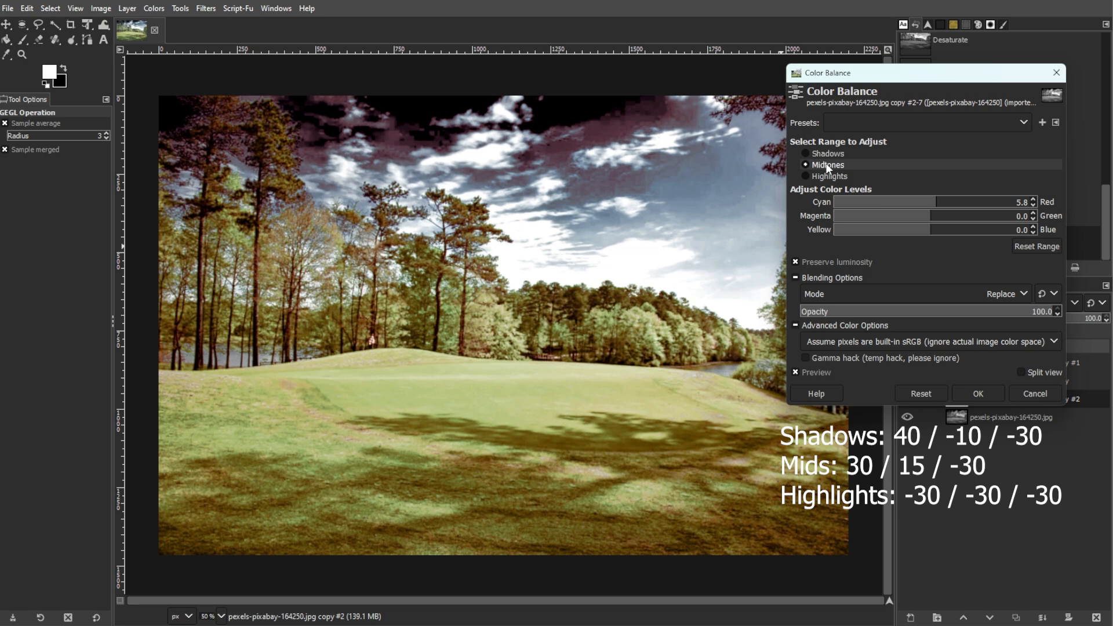
double_click(1012, 202)
type("30")
key("Tab")
type("15")
key("Tab")
type("-30")
key("Tab")
Set the Color Balance highlights to -30 on all three color levels and apply the adjustment
left_click(823, 177)
double_click(1018, 202)
type("-30")
key("Tab")
type("-30")
key("Tab")
type("-30")
left_click(974, 388)
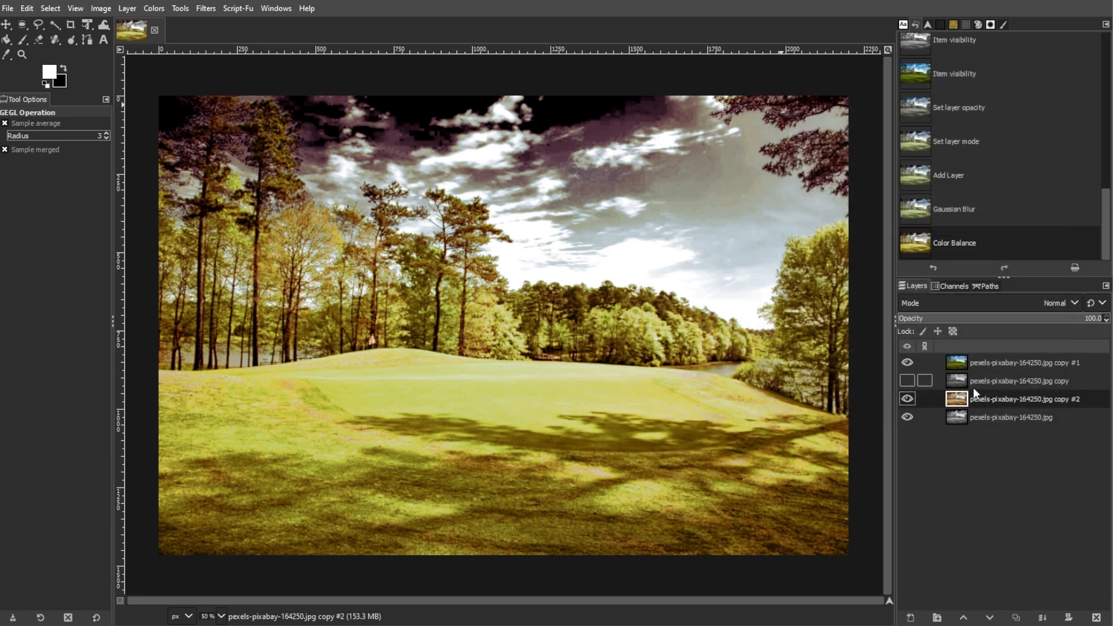
Try the Screen blend mode on the color-balanced duplicate and adjust its opacity
left_click(985, 302)
left_click(927, 447)
left_click_drag(1020, 318, 1105, 318)
Set the blend mode of the color-balanced layer pexels-pixabay-164250.jpg copy #2 to Soft light
left_click(985, 303)
left_click(948, 433)
key("Down")
key("Down")
key("Down")
key("Down")
key("Down")
key("Down")
key("Down")
key("Down")
key("Down")
key("Down")
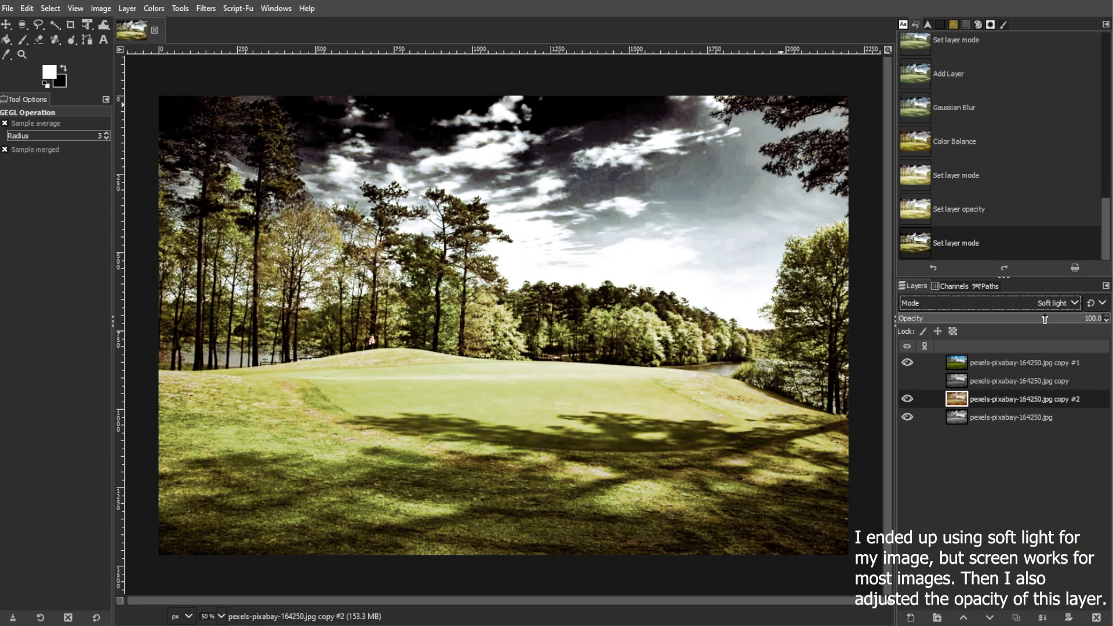
left_click(1028, 303)
left_click(1028, 303)
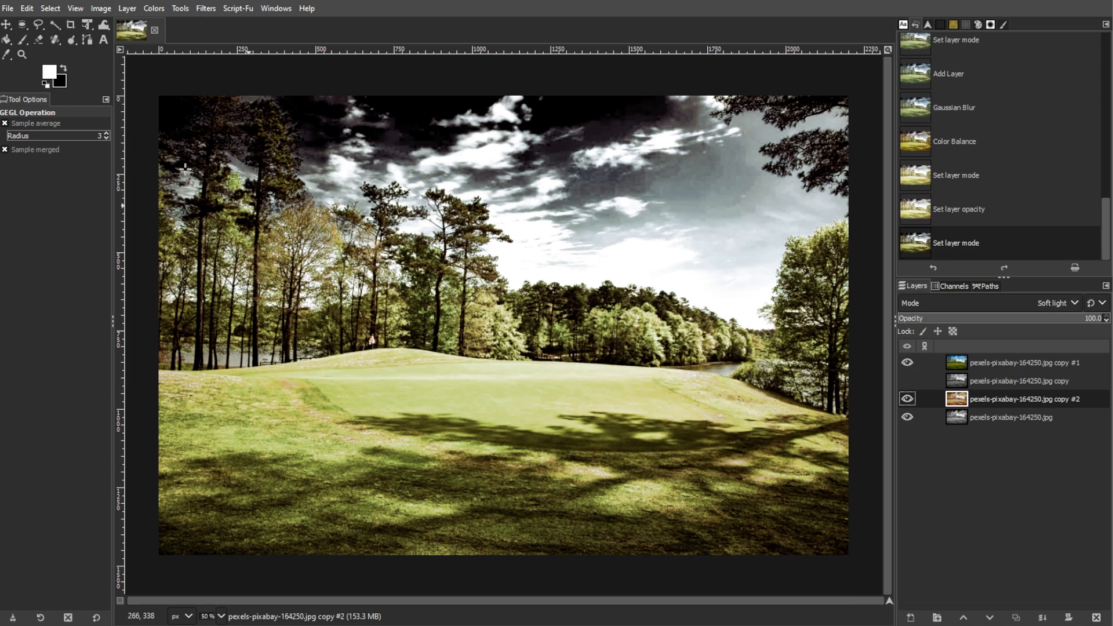
Duplicate the Soft light layer and set the duplicate's opacity to 44.0
left_click(9, 25)
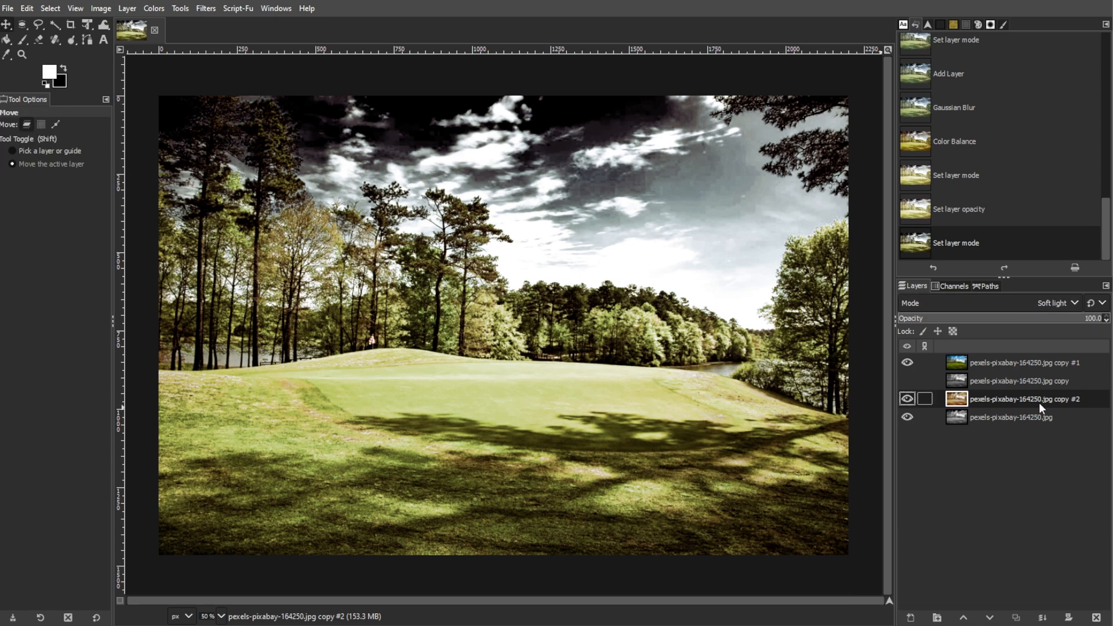
key("ctrl+shift+d")
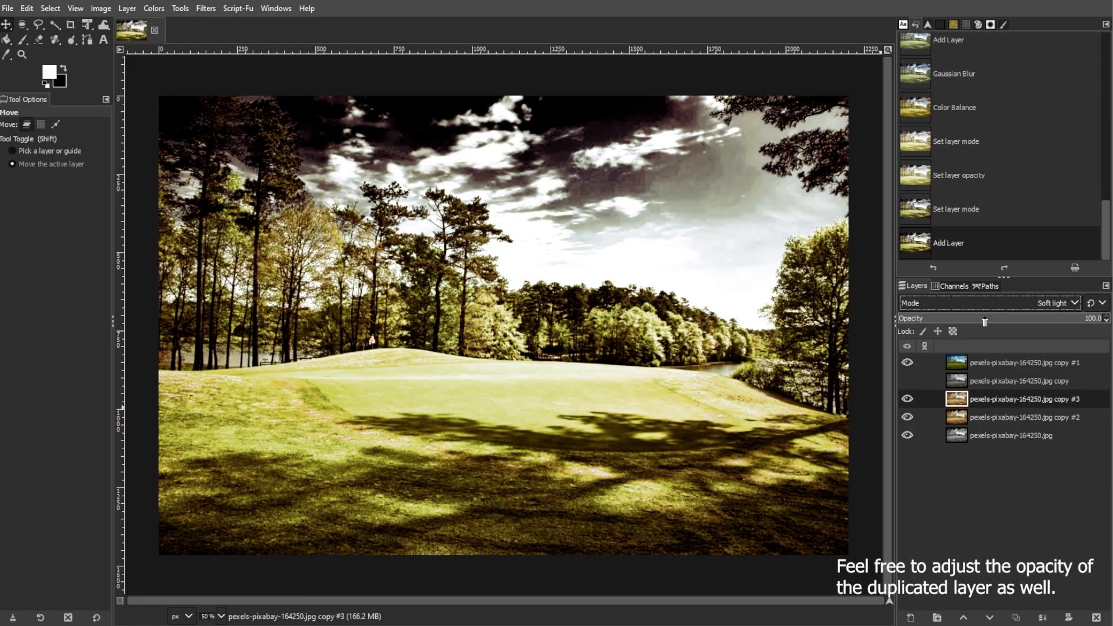
left_click_drag(1007, 316, 988, 318)
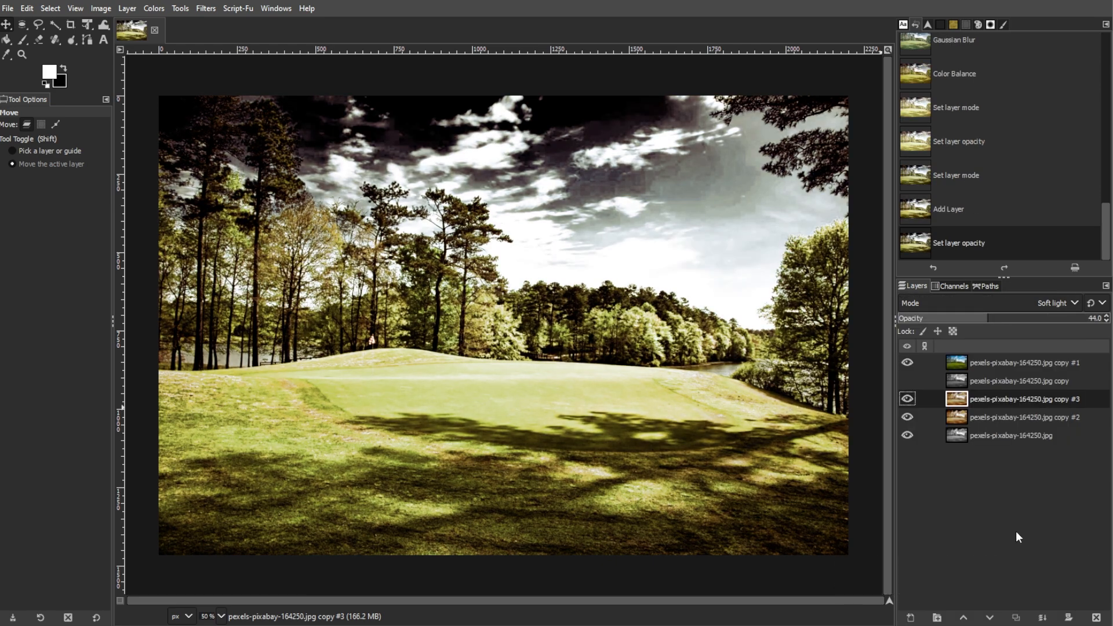